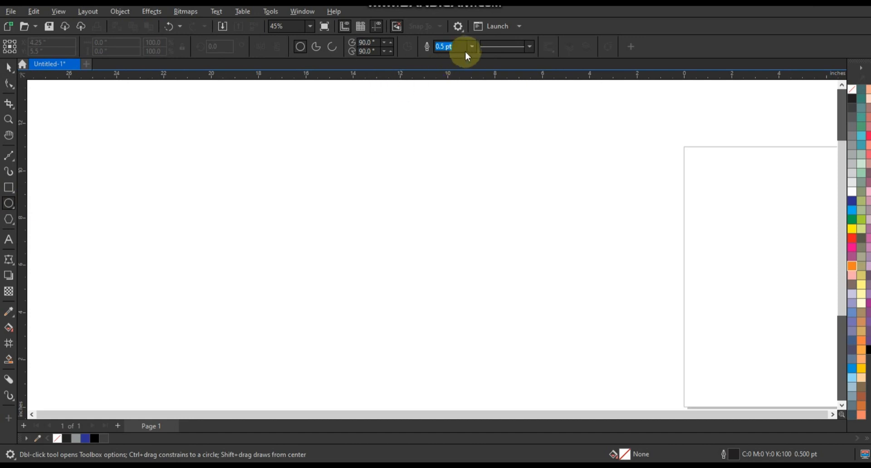
# Set the default outline width for graphic objects to 3 pt and suppress the document-defaults dialog in future
pyautogui.click(472, 46)
pyautogui.click(453, 115)
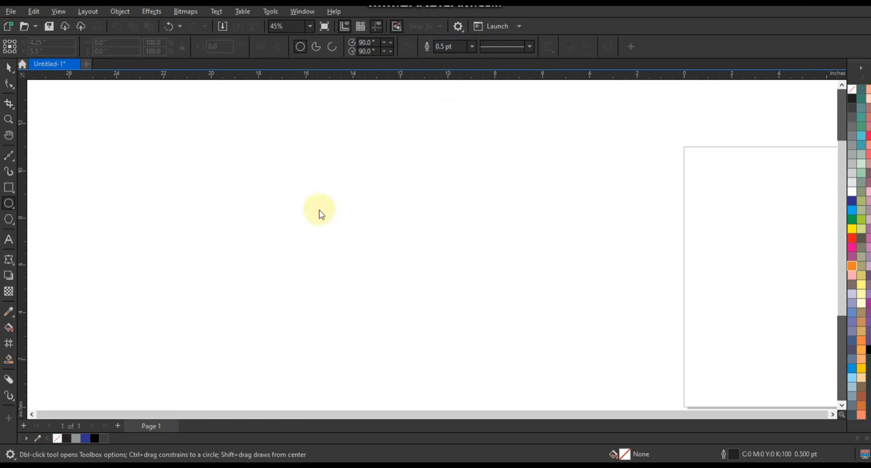
pyautogui.click(355, 295)
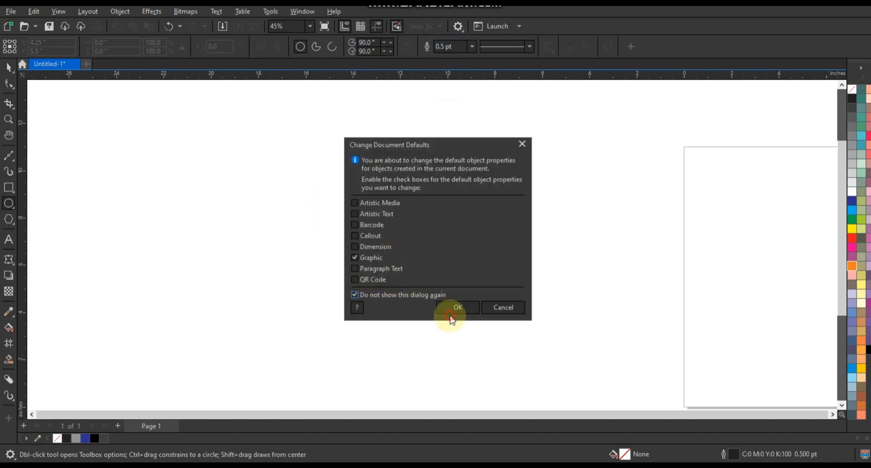
pyautogui.click(451, 313)
# Draw a circle about 6.29 inches across beside the page and enlarge it from its centre to about 7.22 inches
pyautogui.moveTo(268, 187); pyautogui.dragTo(344, 337)
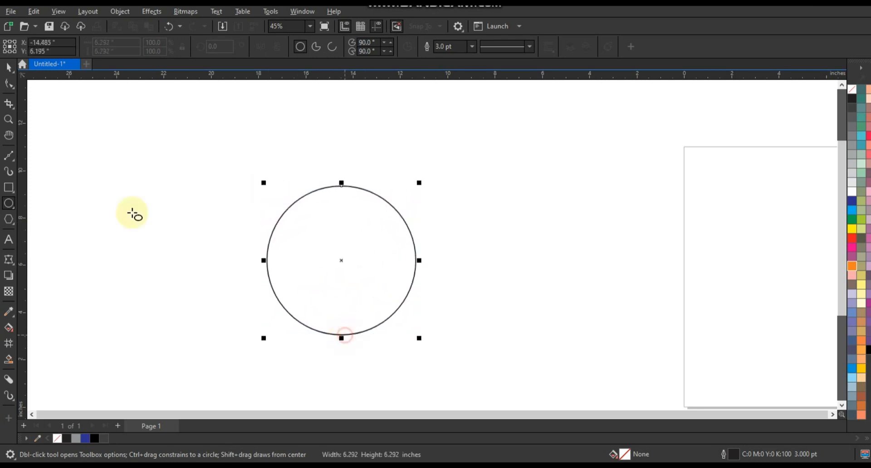
pyautogui.click(7, 83)
pyautogui.moveTo(419, 339); pyautogui.dragTo(432, 353)
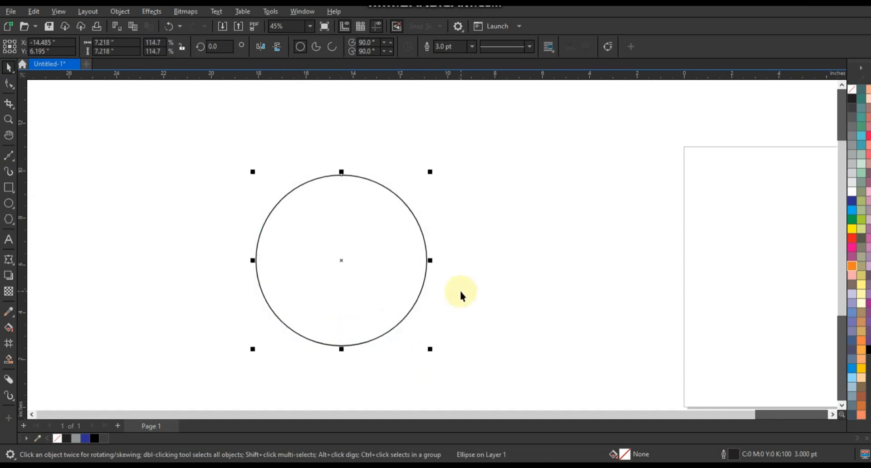
# Extrude the circle up and to the right towards a distant vanishing point, with a depth of 51
pyautogui.click(16, 270)
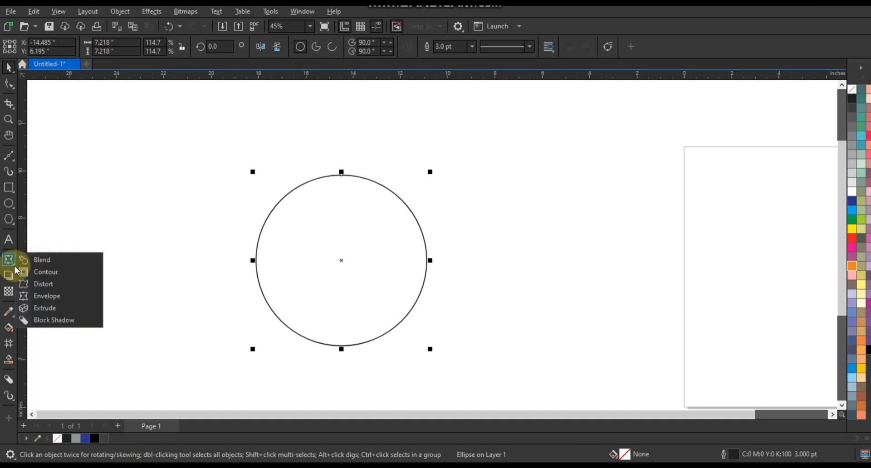
pyautogui.click(54, 308)
pyautogui.moveTo(422, 257); pyautogui.dragTo(545, 228)
pyautogui.moveTo(383, 251); pyautogui.dragTo(435, 244)
pyautogui.moveTo(546, 228); pyautogui.dragTo(644, 200)
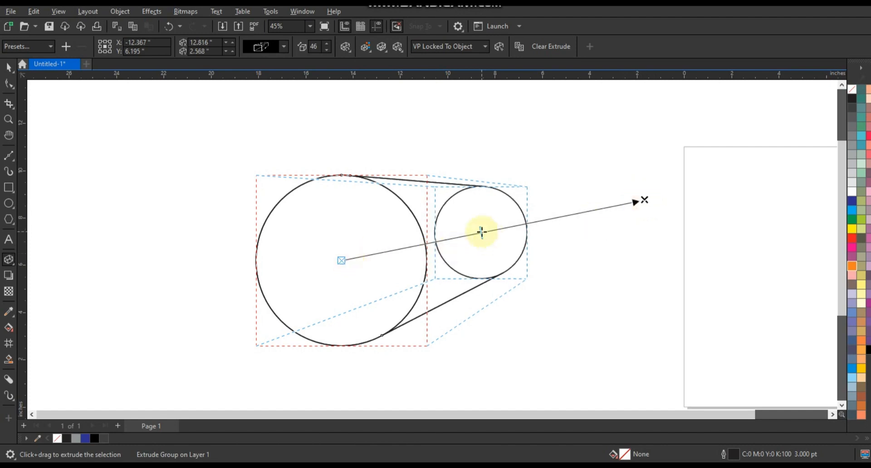
pyautogui.moveTo(482, 231); pyautogui.dragTo(498, 229)
pyautogui.click(8, 68)
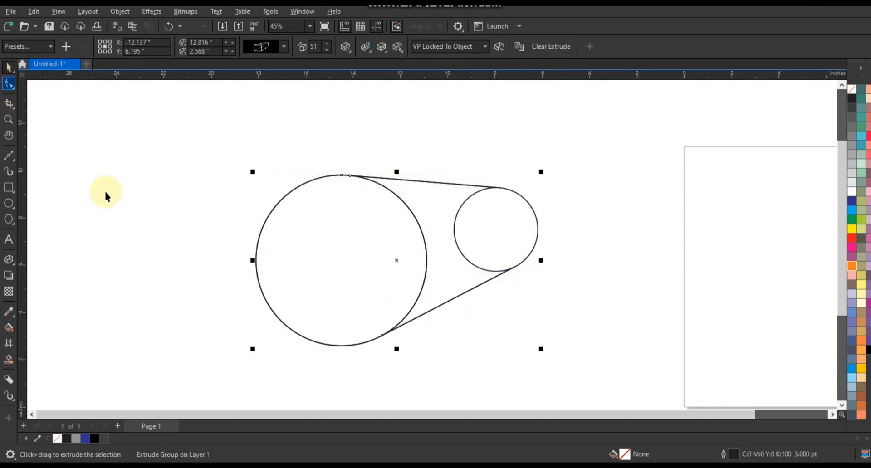
pyautogui.click(108, 199)
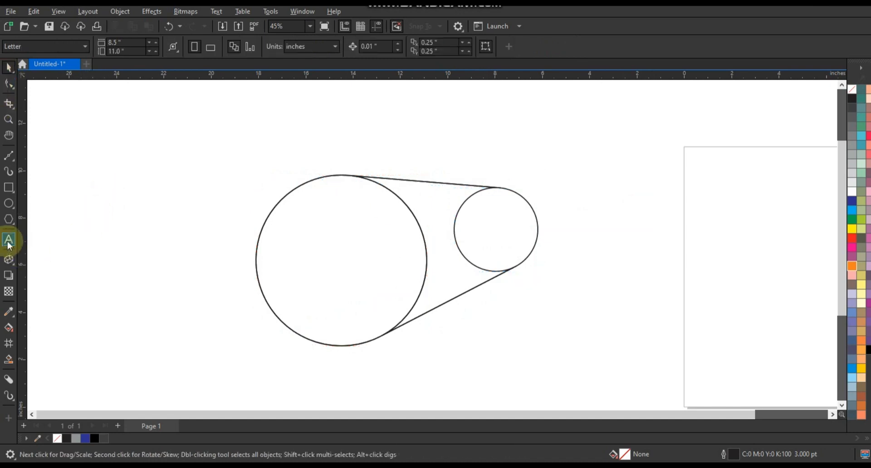
# Add the artistic text GRAPHIC TREND to the left of the extruded circle
pyautogui.press('F8')
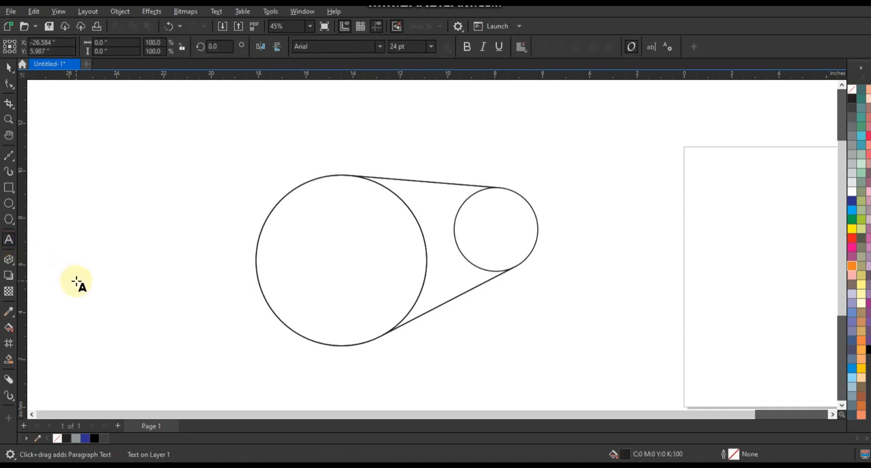
pyautogui.write('GRAPHIC TREND')
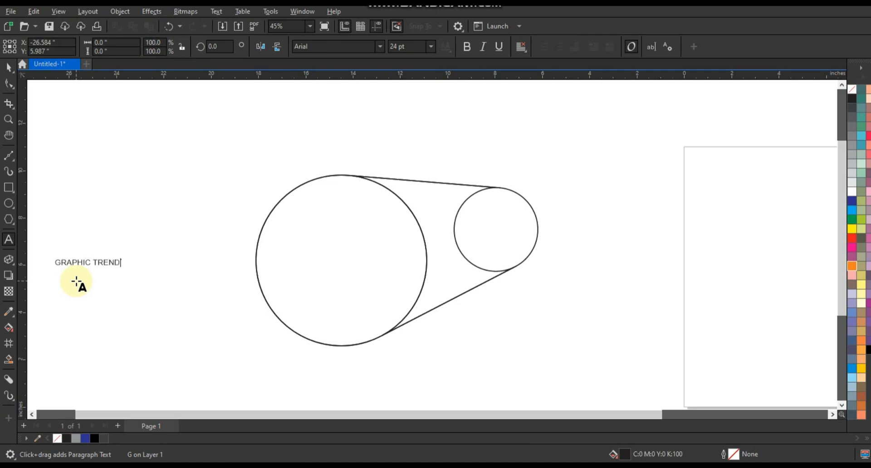
pyautogui.click(9, 66)
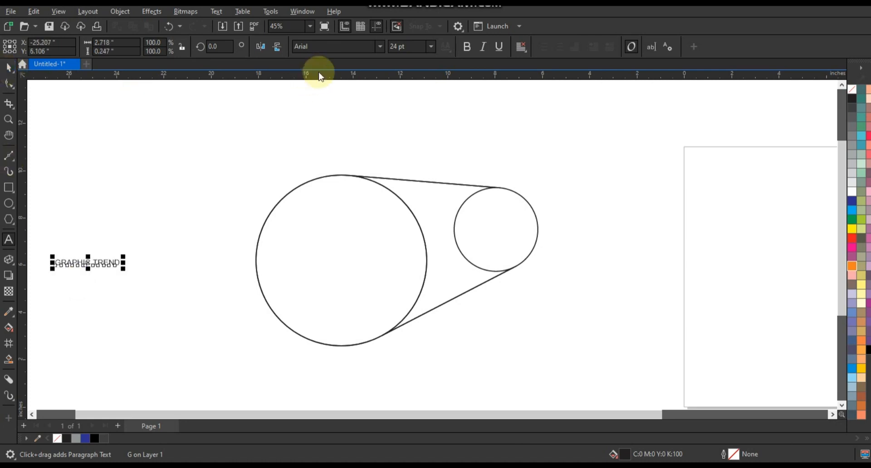
# Set the text's font to Bebas Neue, enlarge it to about 8.6 inches wide and move it above and left of the circle
pyautogui.click(381, 47)
pyautogui.click(383, 48)
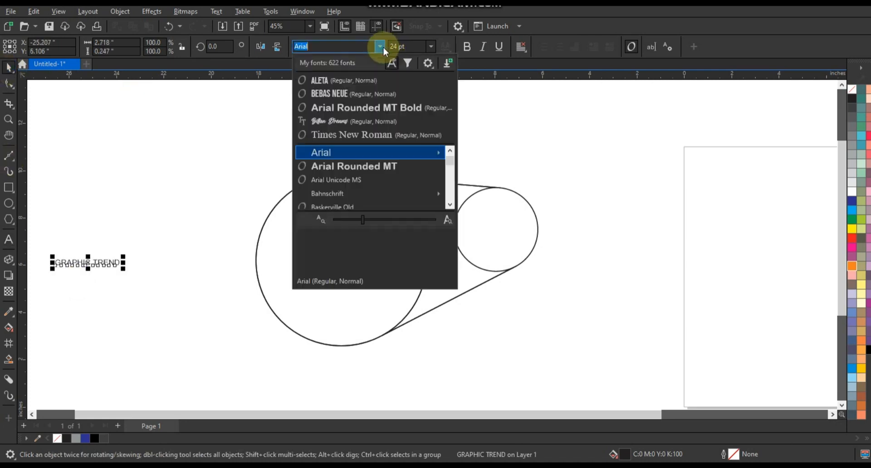
pyautogui.click(350, 94)
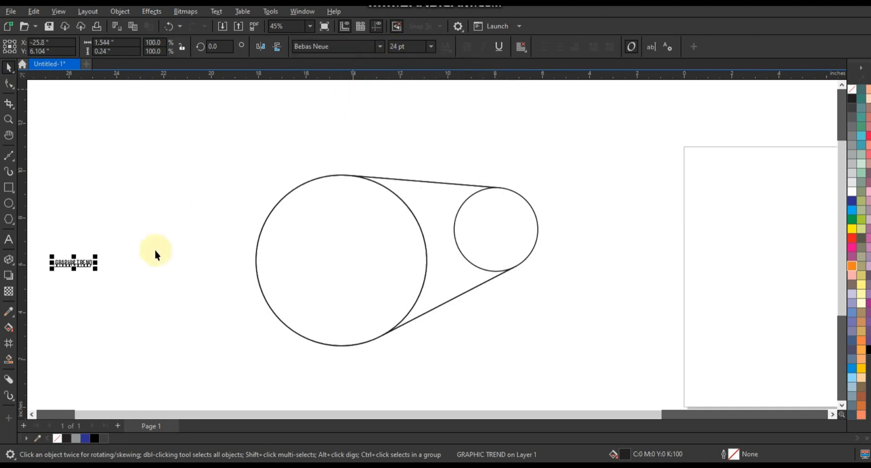
pyautogui.moveTo(93, 268); pyautogui.dragTo(245, 336)
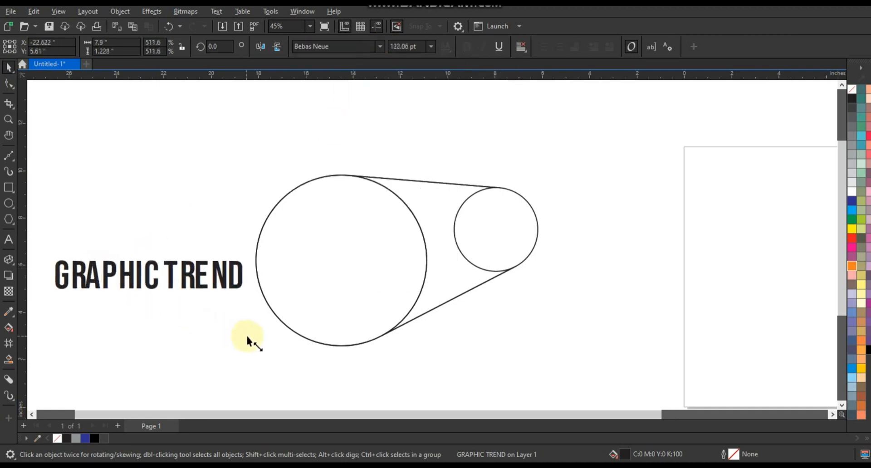
pyautogui.click(33, 415)
pyautogui.moveTo(362, 284); pyautogui.dragTo(343, 172)
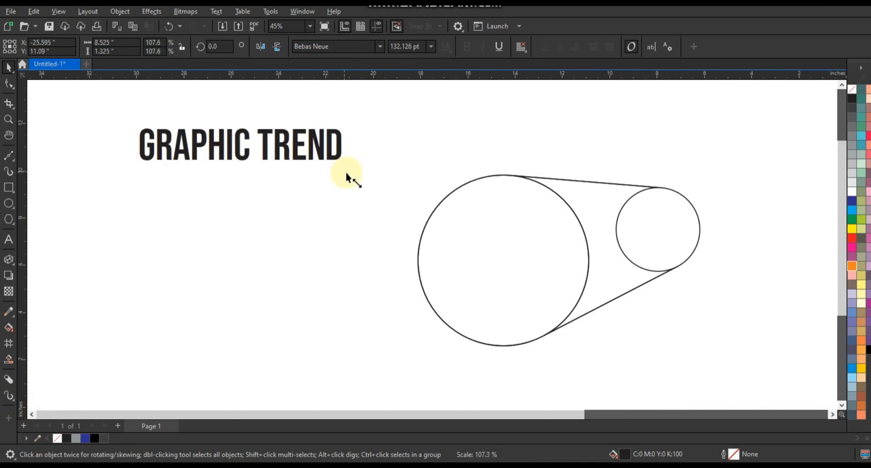
# Edit the text to read GRAPHICTRENDS by removing the space and adding a final S
pyautogui.click(8, 260)
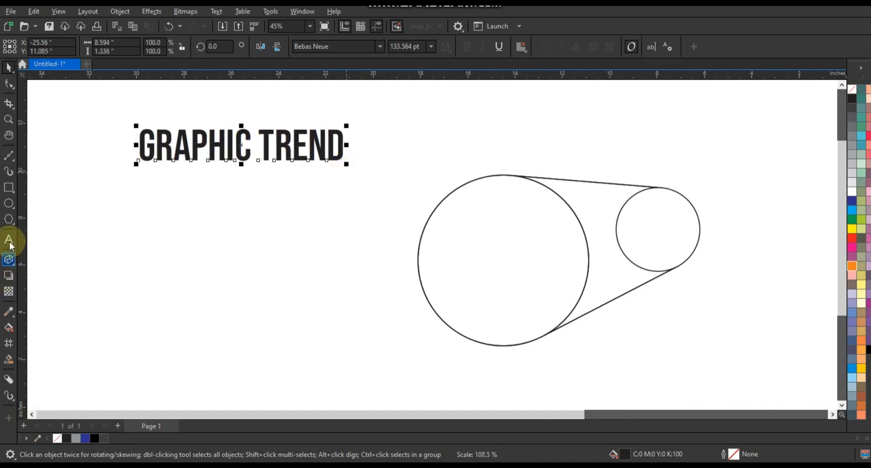
pyautogui.click(10, 244)
pyautogui.click(262, 150)
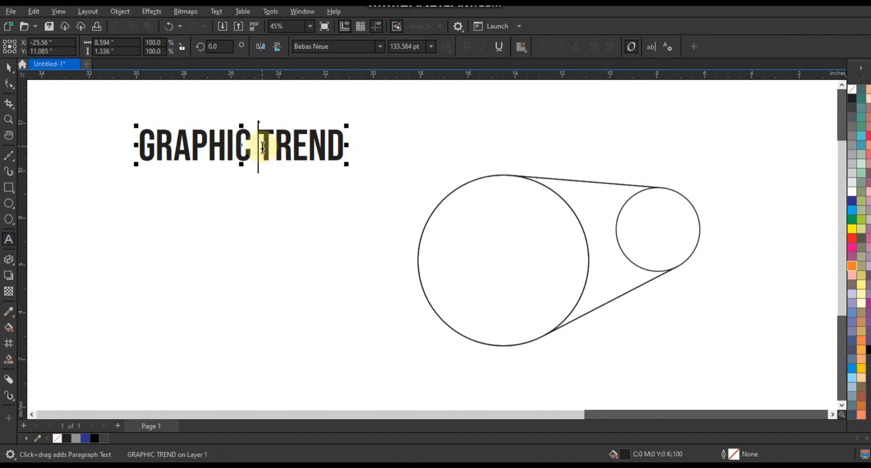
pyautogui.press('BackSpace')
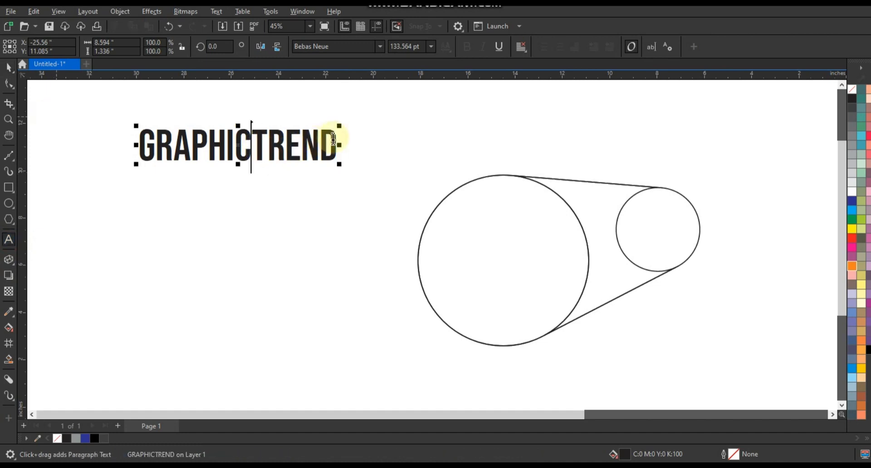
pyautogui.click(336, 141)
pyautogui.write('S')
pyautogui.click(8, 67)
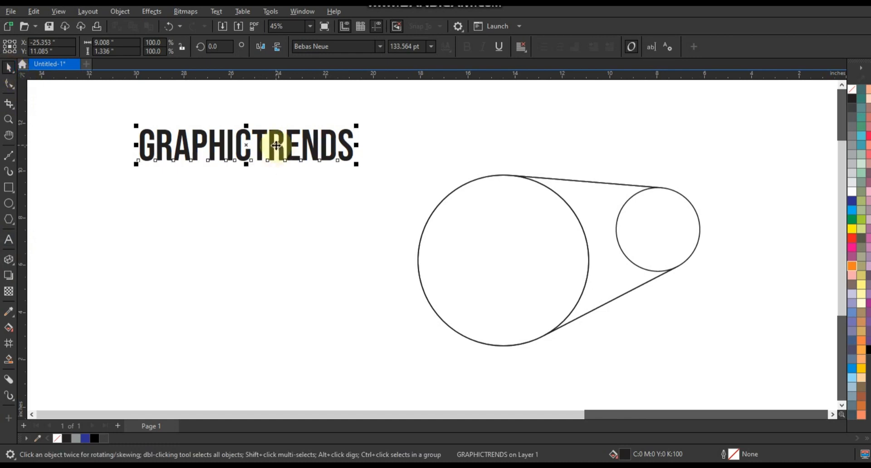
# Duplicate the GRAPHICTRENDS text straight down the canvas and blend the original with the copy
pyautogui.scroll(-2, 277, 145)
pyautogui.moveTo(281, 142); pyautogui.dragTo(278, 377)
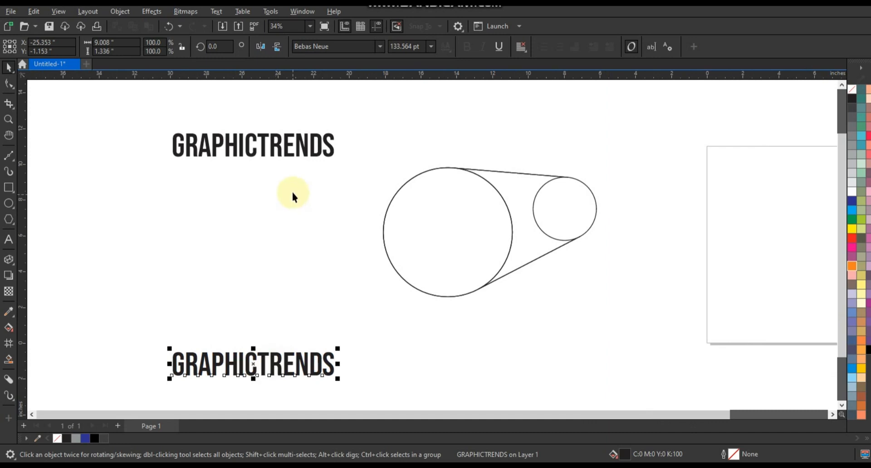
pyautogui.keyDown('shift'); pyautogui.click(288, 158); pyautogui.keyUp('shift')
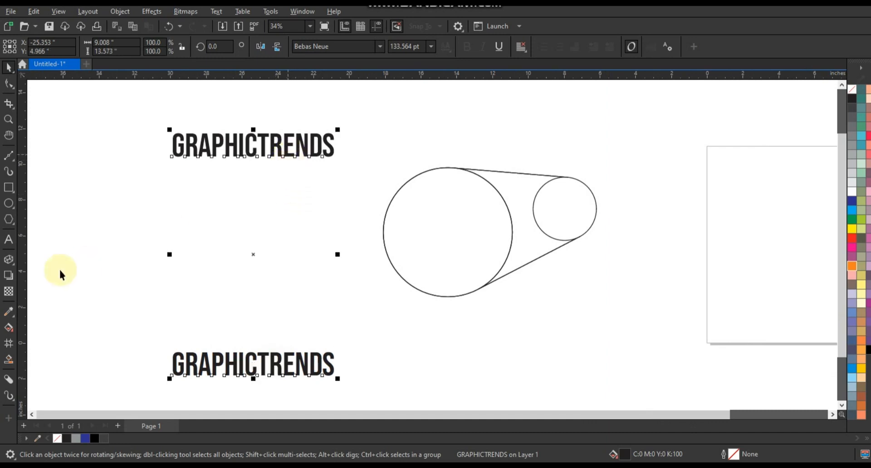
pyautogui.click(14, 266)
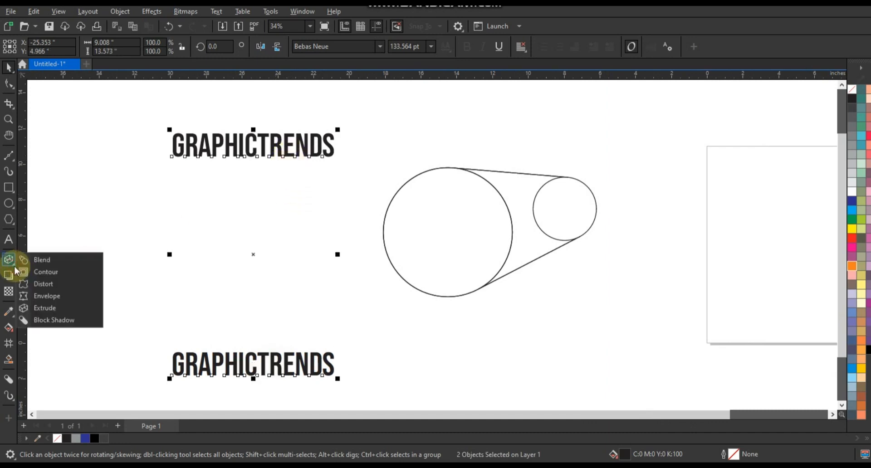
pyautogui.click(40, 259)
pyautogui.moveTo(252, 173); pyautogui.dragTo(253, 363)
# Reduce the text blend to 7 steps so the rows no longer overlap
pyautogui.scroll(-7, 328, 41)
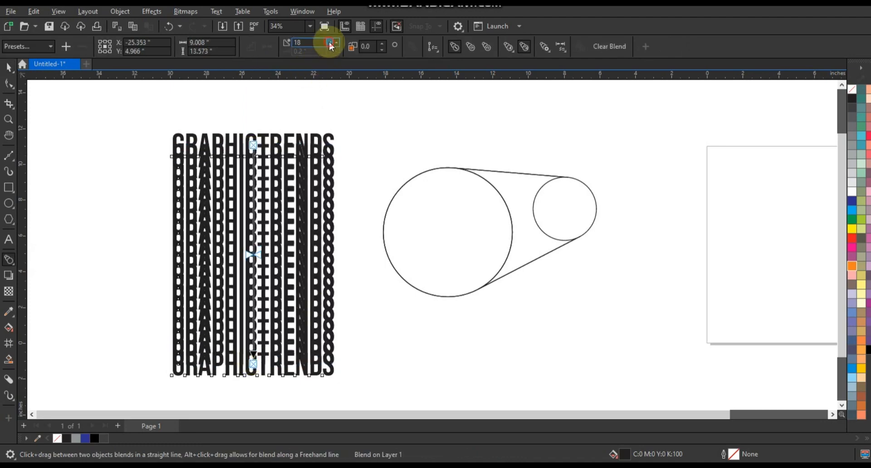
pyautogui.scroll(-9, 328, 41)
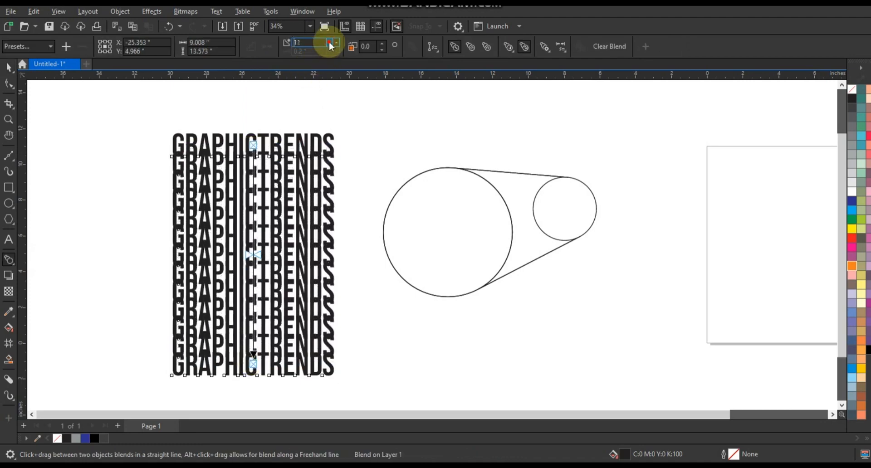
pyautogui.scroll(3, 335, 40)
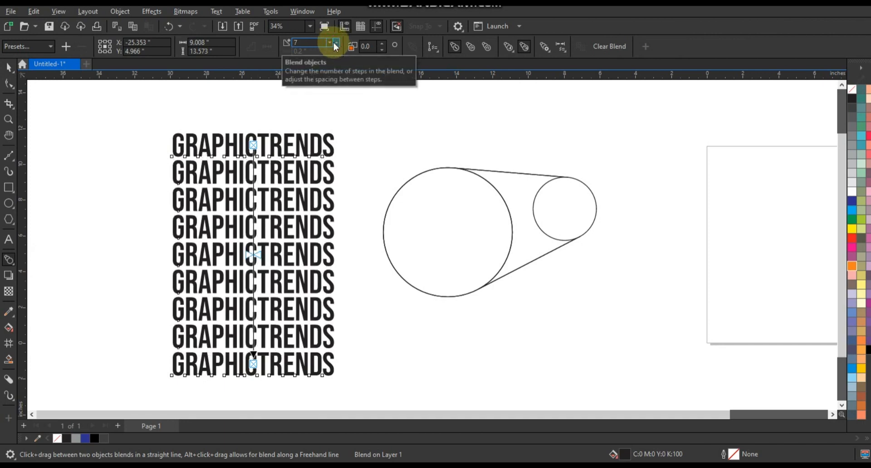
pyautogui.click(8, 67)
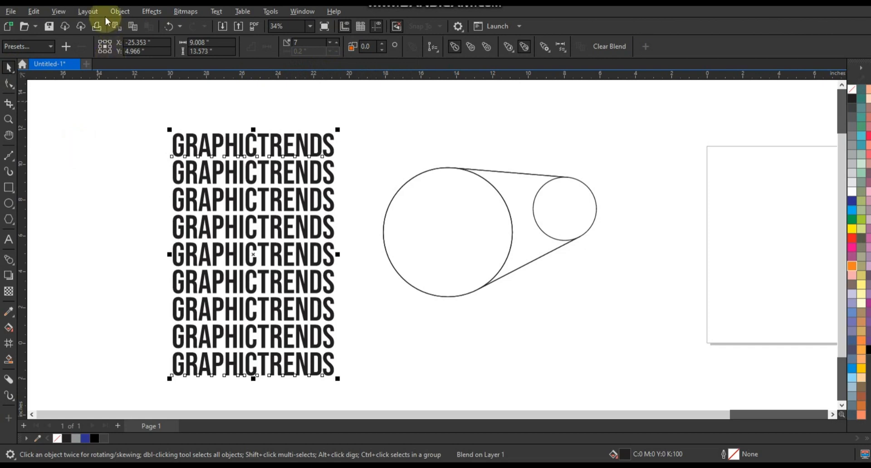
# Break the text blend apart and weld all the rows into a single curve object
pyautogui.click(113, 14)
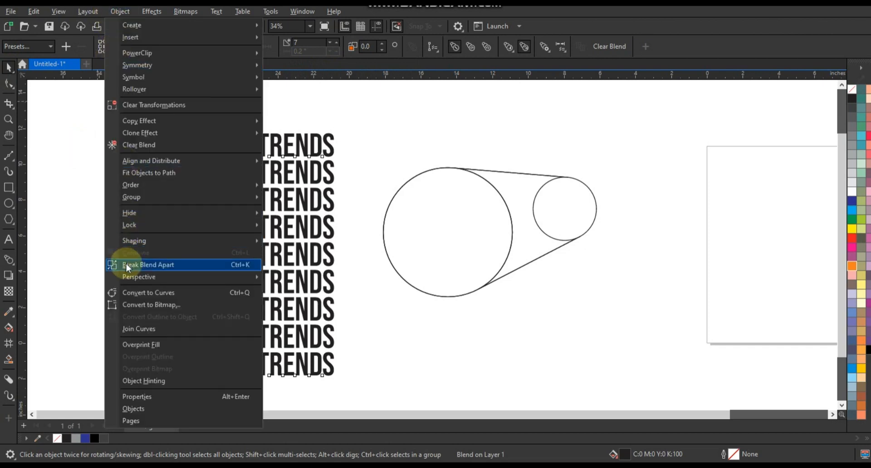
pyautogui.click(126, 263)
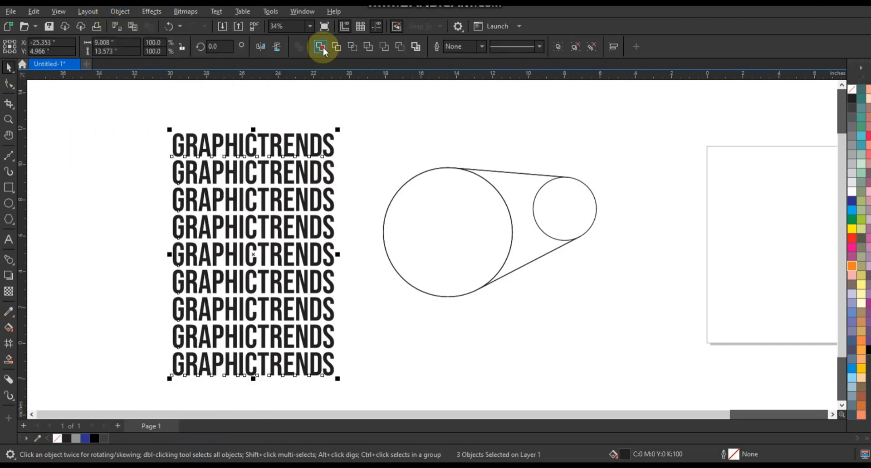
pyautogui.click(280, 217)
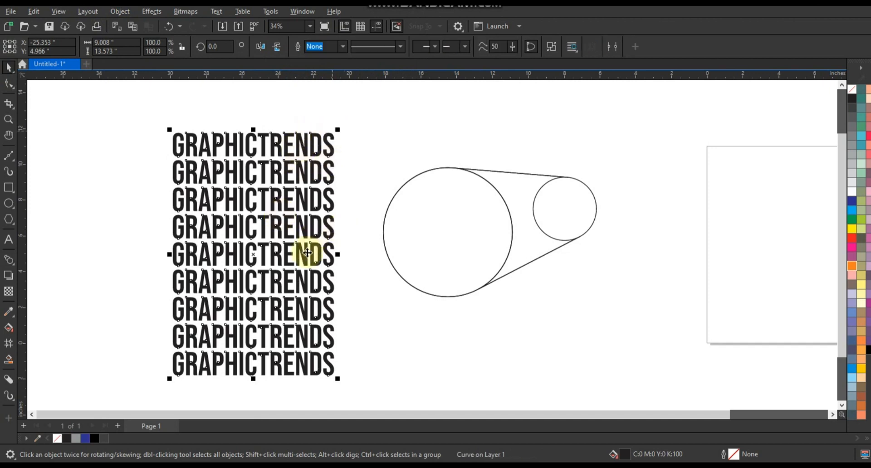
# Rotate the welded text block by 90 degrees so the words read upward
pyautogui.click(329, 327)
pyautogui.moveTo(339, 380); pyautogui.dragTo(340, 203)
pyautogui.click(428, 335)
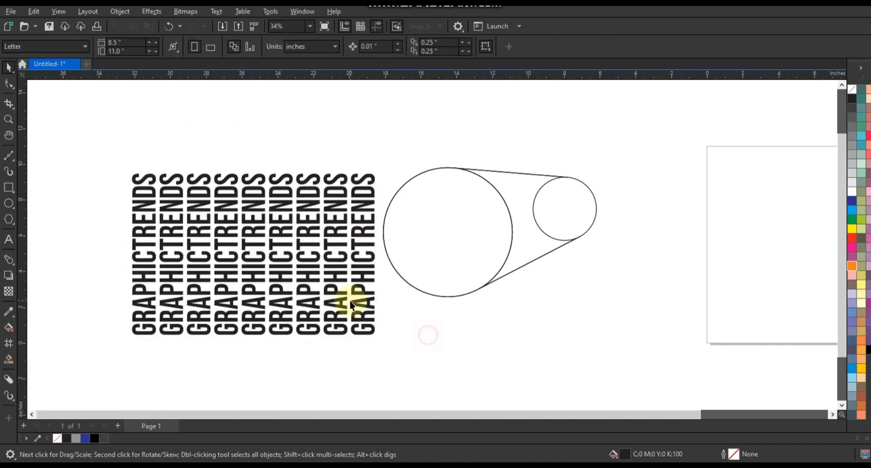
# Scale the rotated text block down to about 7.69 by 5.10 inches and fill it with 50% black
pyautogui.click(354, 302)
pyautogui.moveTo(378, 338); pyautogui.dragTo(422, 262)
pyautogui.click(8, 120)
pyautogui.moveTo(318, 154); pyautogui.dragTo(628, 329)
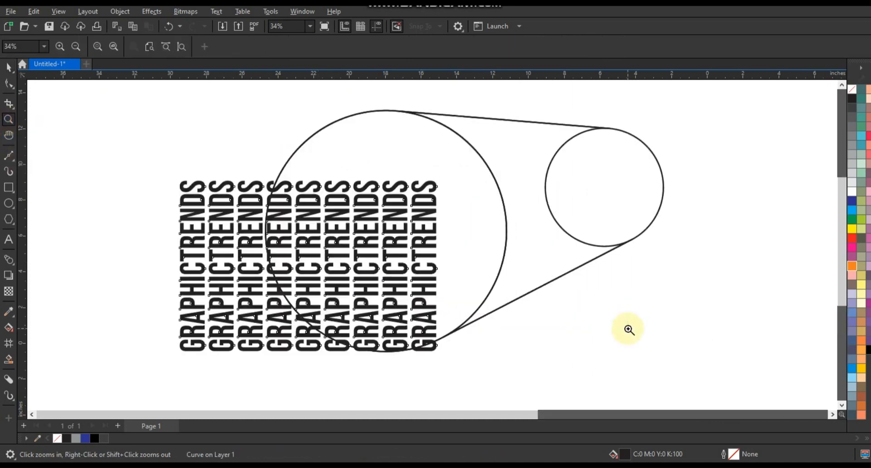
pyautogui.click(8, 67)
pyautogui.click(852, 146)
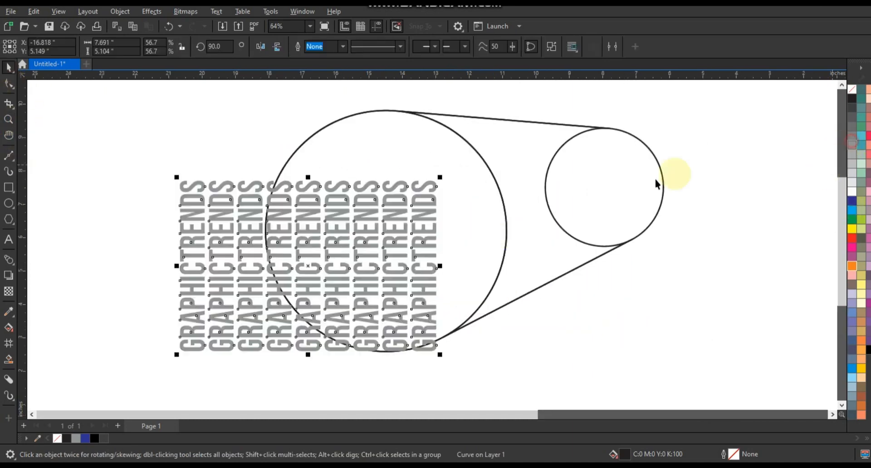
# Move the gray text block over the gap and the small rear circle, and shrink it to about 5.70 by 3.79 inches
pyautogui.moveTo(427, 209); pyautogui.dragTo(601, 155)
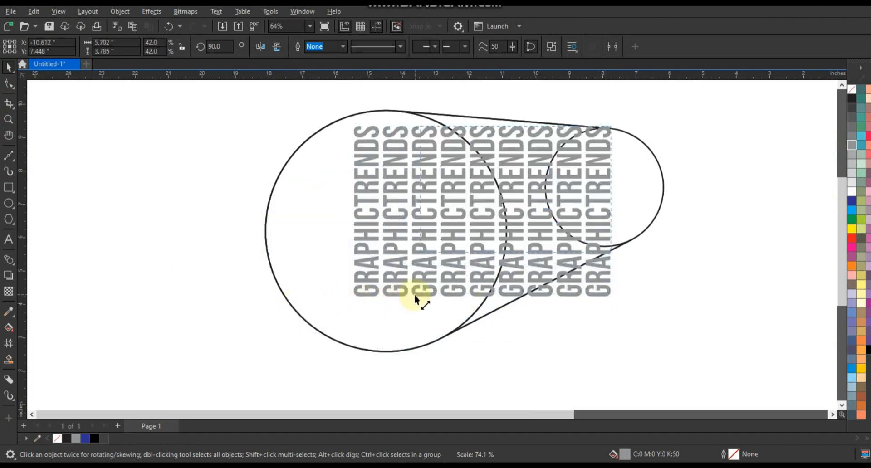
pyautogui.moveTo(415, 295); pyautogui.dragTo(415, 295)
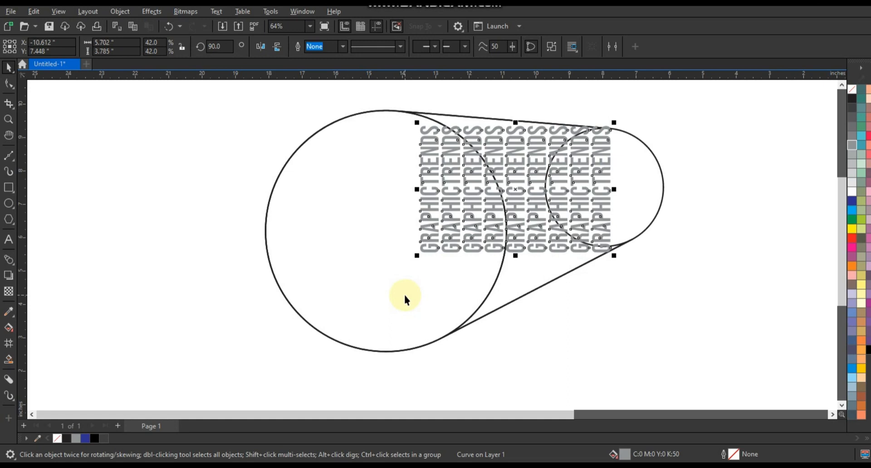
# Apply an envelope to the gray text block, remove its midpoint nodes and convert its sides to straight lines
pyautogui.click(9, 261)
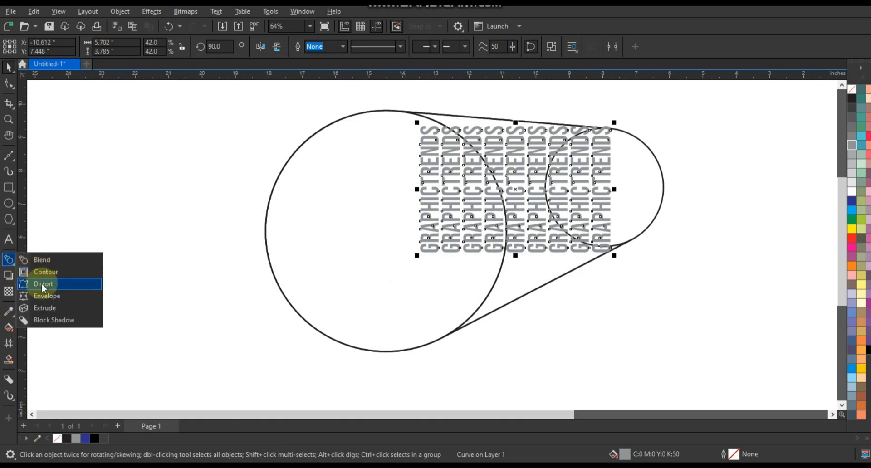
pyautogui.click(43, 286)
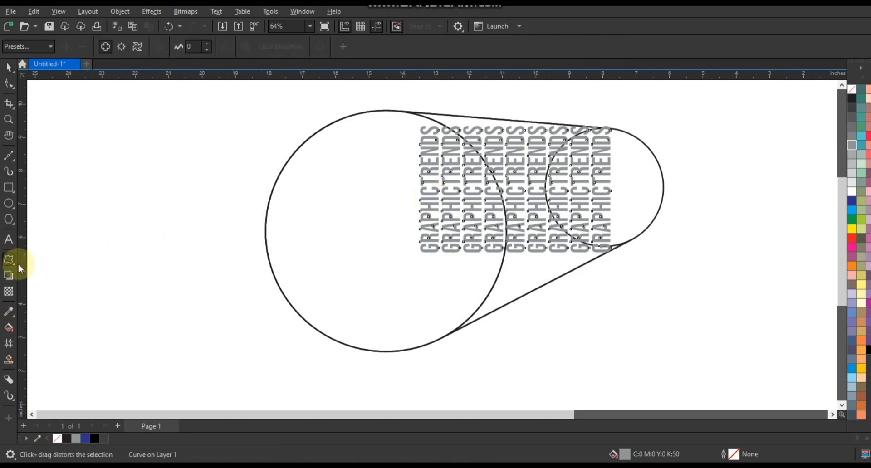
pyautogui.click(14, 267)
pyautogui.click(40, 296)
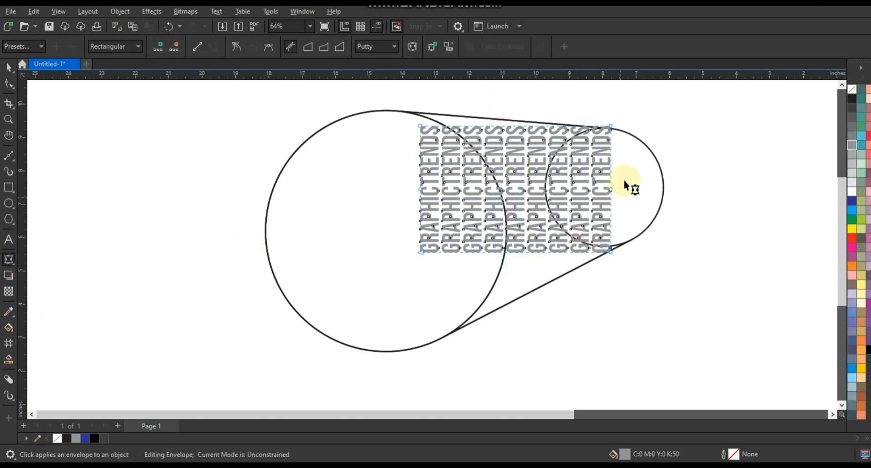
pyautogui.moveTo(624, 180); pyautogui.dragTo(389, 202)
pyautogui.press('Delete')
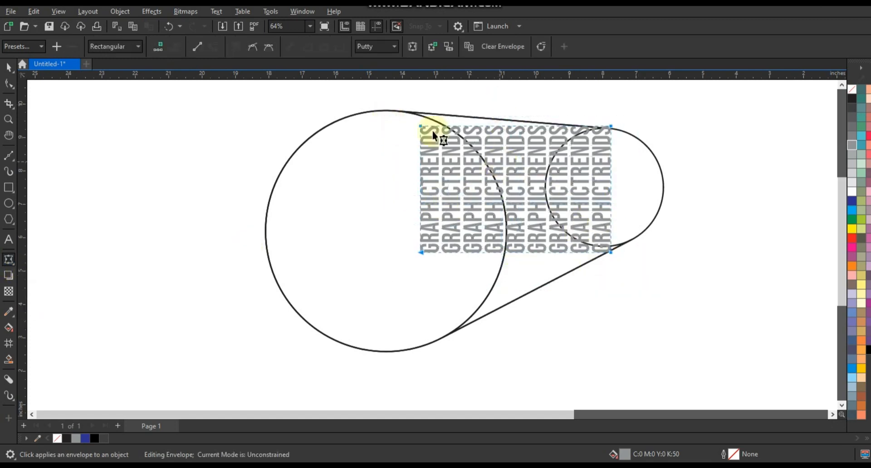
pyautogui.click(202, 46)
# Fit the envelope's four corner nodes onto the points where the two tangent lines meet the large and small circles
pyautogui.moveTo(611, 126); pyautogui.dragTo(606, 131)
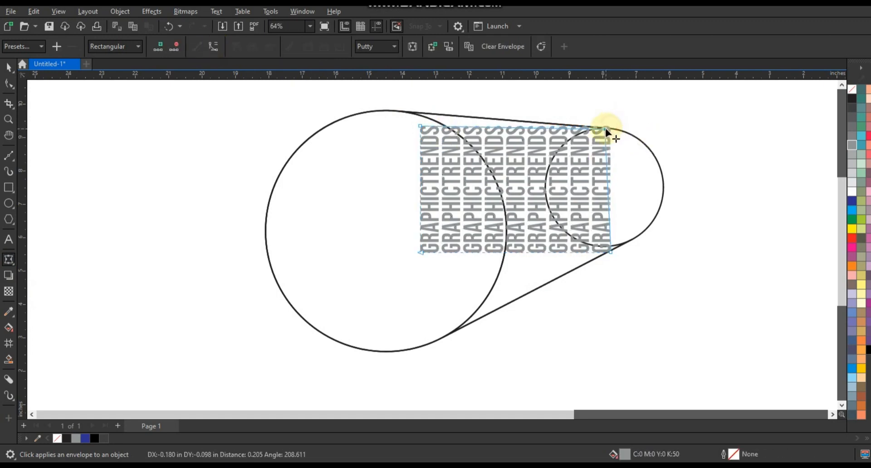
pyautogui.moveTo(611, 252); pyautogui.dragTo(620, 245)
pyautogui.moveTo(420, 252); pyautogui.dragTo(451, 333)
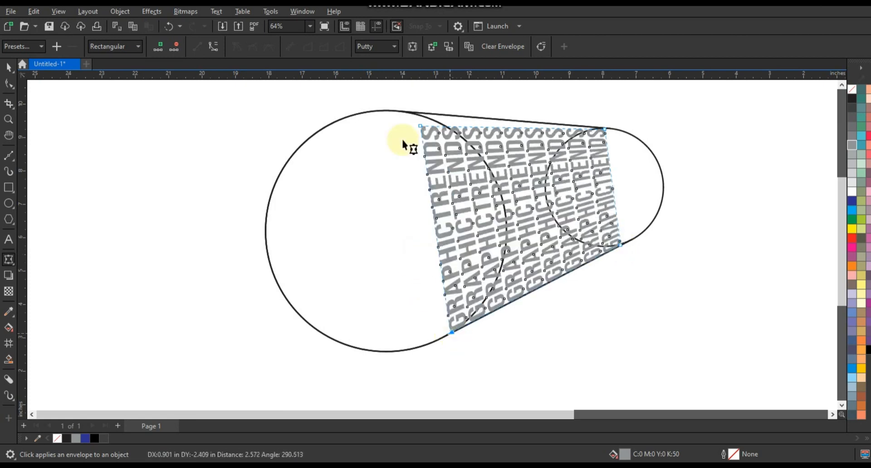
pyautogui.moveTo(424, 131); pyautogui.dragTo(412, 112)
# Convert the envelope's sides to curves and bend its rear edge around the outer arc of the small circle
pyautogui.moveTo(361, 102); pyautogui.dragTo(661, 354)
pyautogui.click(213, 47)
pyautogui.click(618, 139)
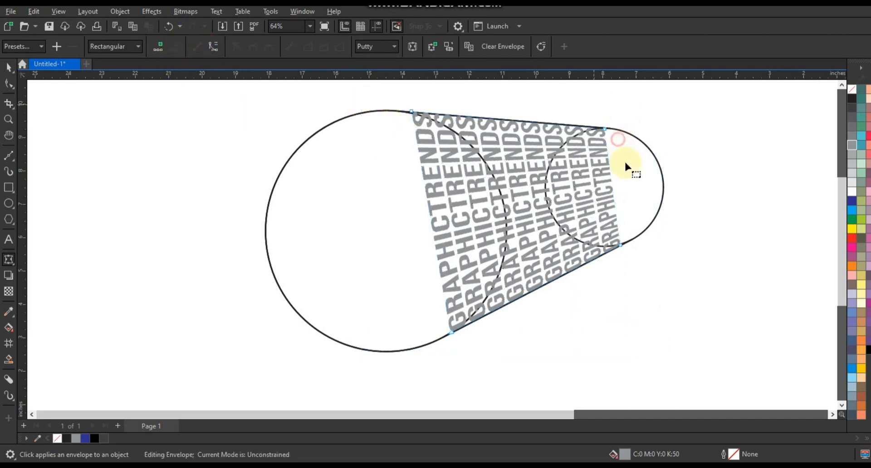
pyautogui.click(604, 129)
pyautogui.moveTo(609, 167); pyautogui.dragTo(634, 123)
pyautogui.moveTo(615, 207); pyautogui.dragTo(668, 227)
pyautogui.moveTo(637, 125); pyautogui.dragTo(666, 122)
pyautogui.moveTo(668, 228); pyautogui.dragTo(690, 223)
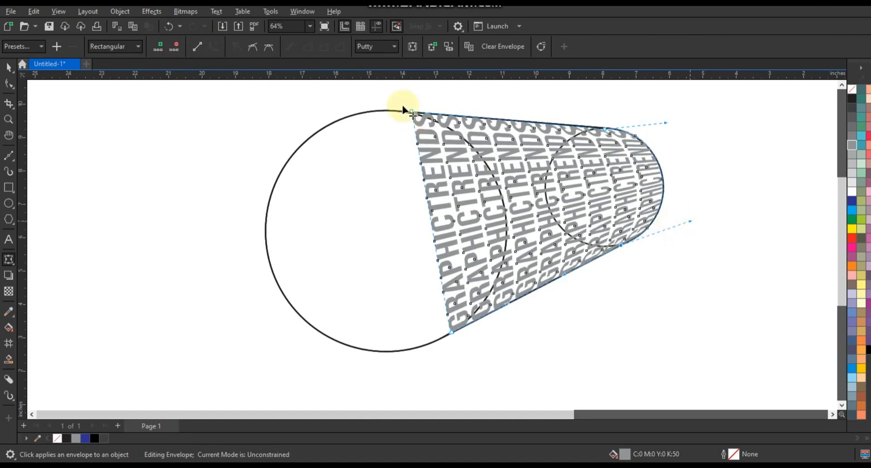
# Bend the envelope's front edge to follow the large circle's arc facing the small circle
pyautogui.click(411, 112)
pyautogui.moveTo(424, 184); pyautogui.dragTo(467, 131)
pyautogui.moveTo(437, 259); pyautogui.dragTo(533, 254)
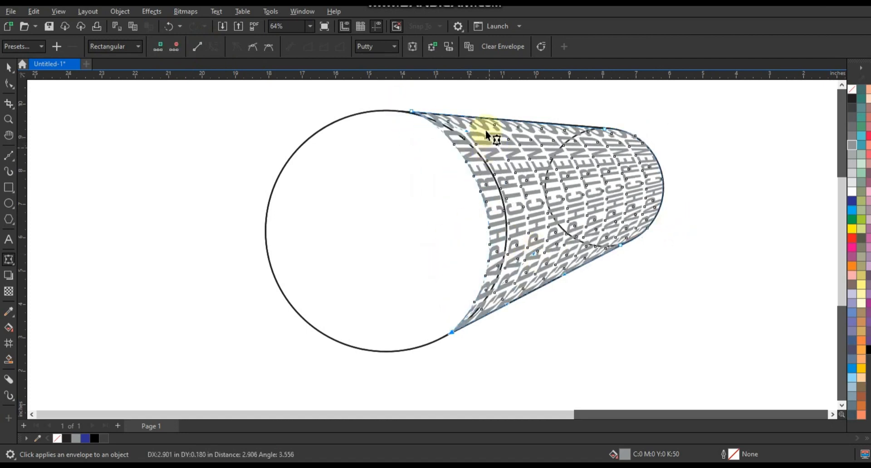
pyautogui.moveTo(467, 131); pyautogui.dragTo(508, 141)
pyautogui.moveTo(543, 257); pyautogui.dragTo(543, 273)
pyautogui.moveTo(509, 141); pyautogui.dragTo(510, 138)
pyautogui.click(6, 69)
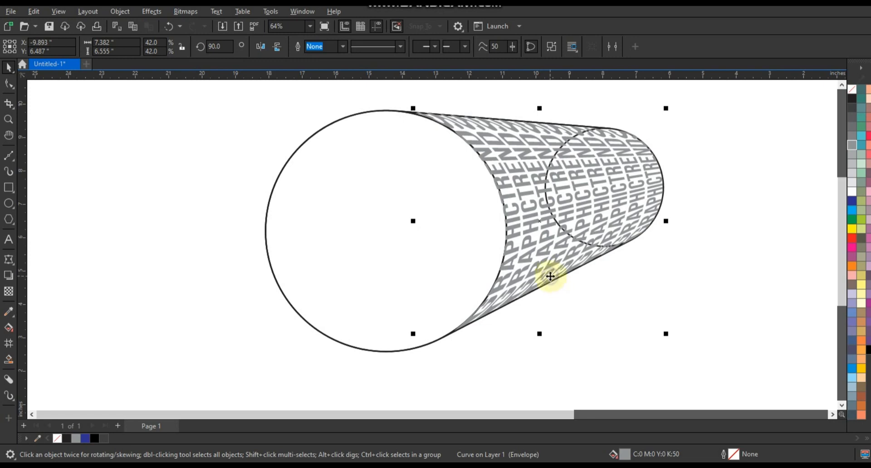
# Duplicate the enveloped text in place and fill the copy with 90% black
pyautogui.rightClick(550, 276)
pyautogui.click(578, 200)
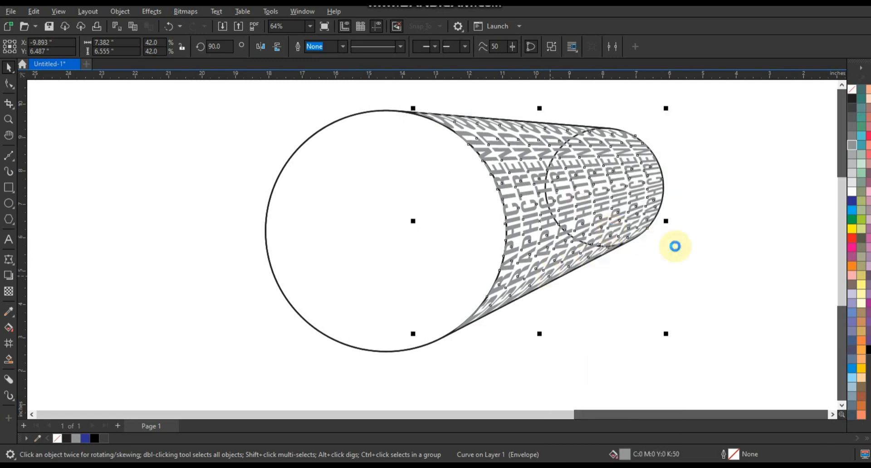
pyautogui.rightClick(676, 251)
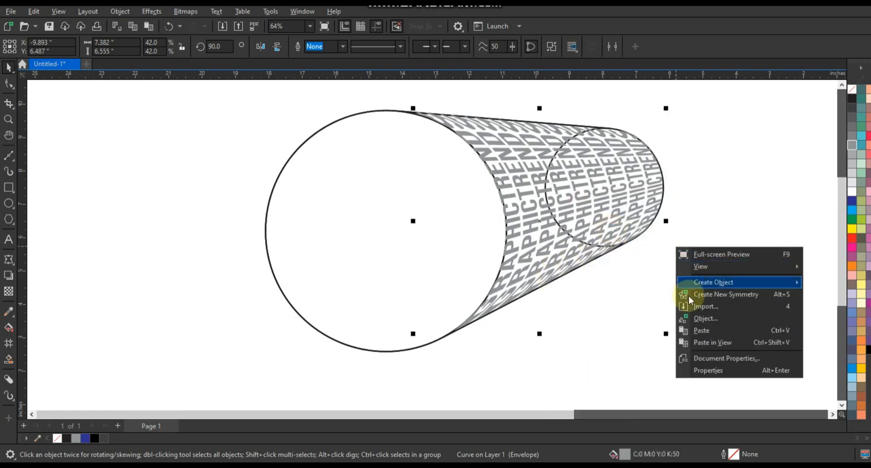
pyautogui.click(700, 330)
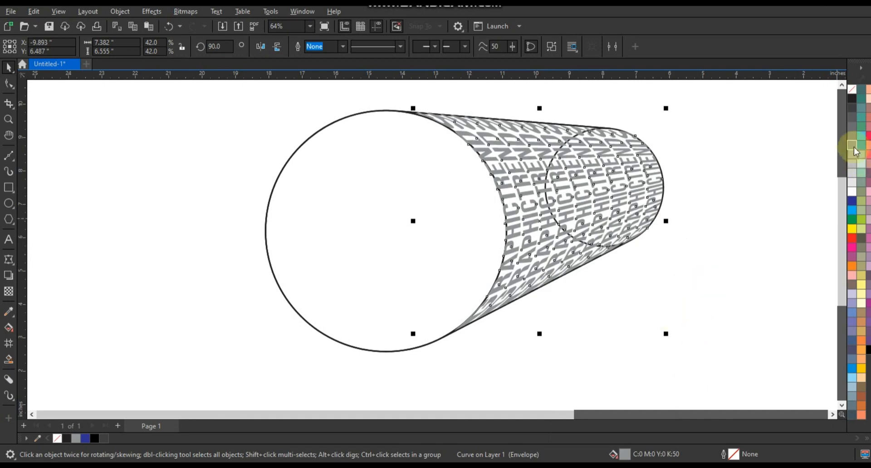
pyautogui.click(852, 108)
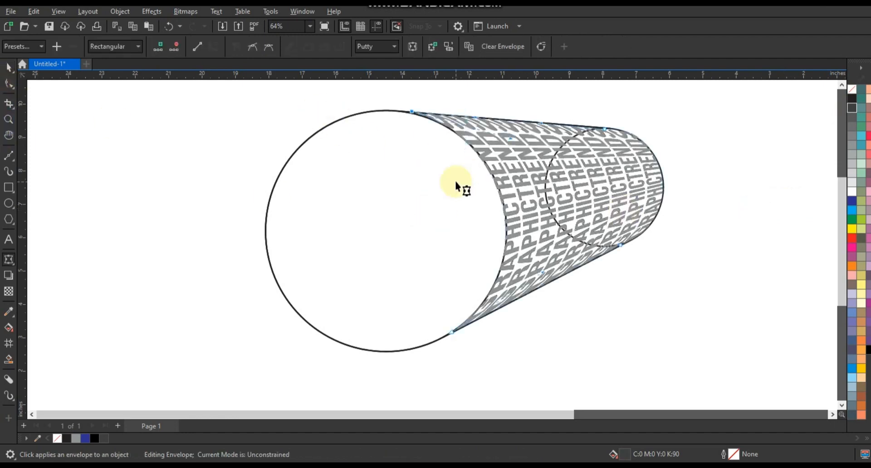
# Reshape the dark copy's front envelope edge to follow the large circle's outer arc, away from the small circle
pyautogui.moveTo(505, 137); pyautogui.dragTo(309, 112)
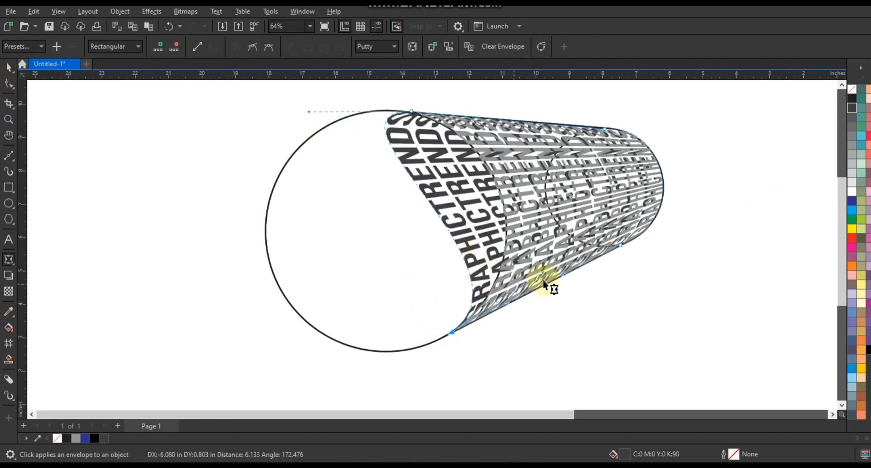
pyautogui.moveTo(451, 332); pyautogui.dragTo(328, 362)
pyautogui.scroll(-1, 338, 251)
pyautogui.moveTo(315, 146); pyautogui.dragTo(251, 131)
pyautogui.moveTo(334, 335); pyautogui.dragTo(275, 386)
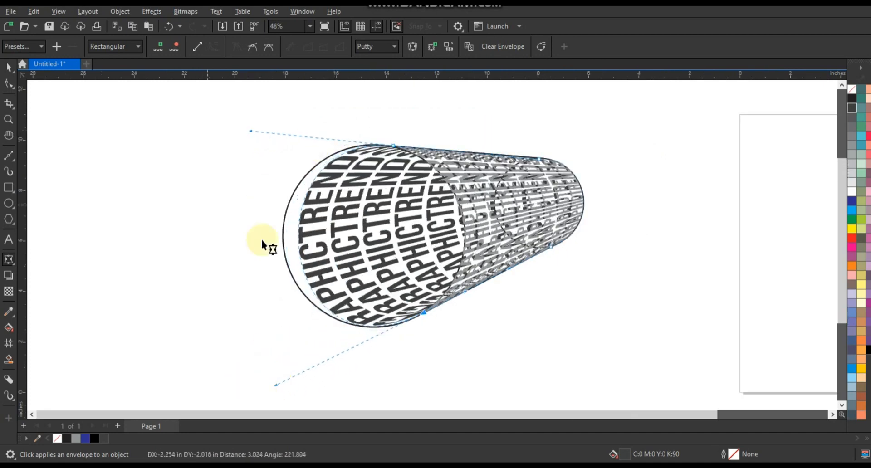
pyautogui.moveTo(250, 131); pyautogui.dragTo(214, 146)
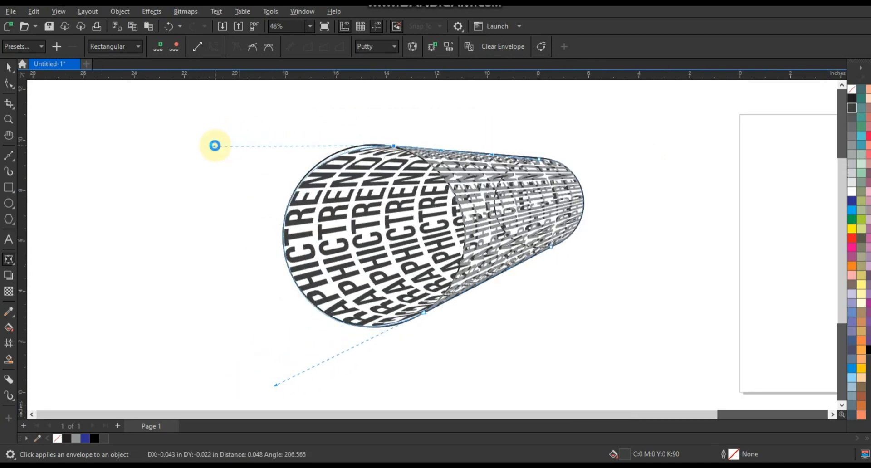
pyautogui.moveTo(393, 146); pyautogui.dragTo(391, 145)
pyautogui.moveTo(213, 145); pyautogui.dragTo(214, 144)
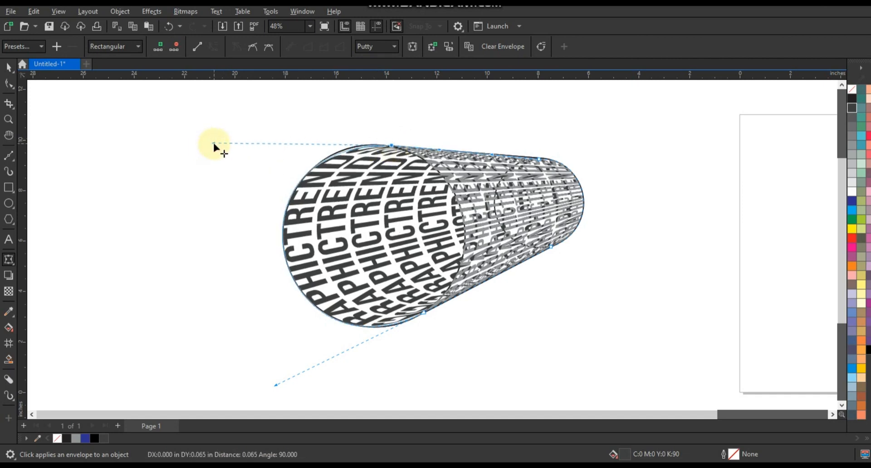
# Curve the dark copy's rear envelope edge inward along the small circle's arc facing the large circle
pyautogui.click(539, 159)
pyautogui.moveTo(585, 153); pyautogui.dragTo(494, 162)
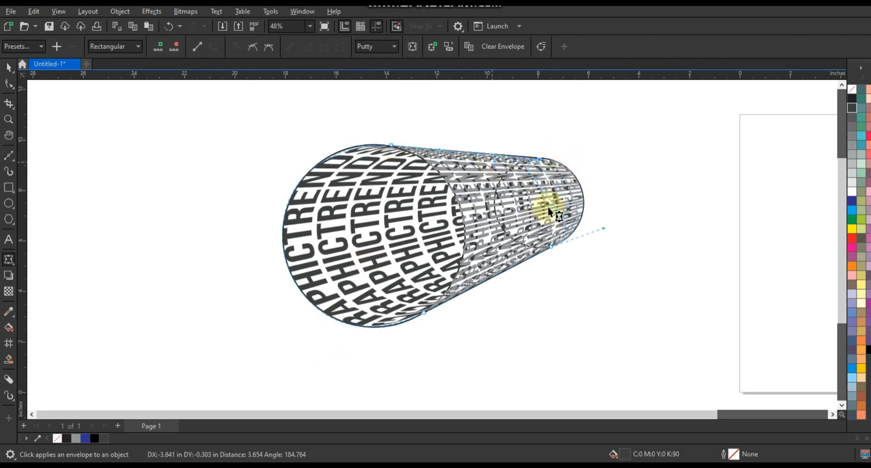
pyautogui.moveTo(603, 230); pyautogui.dragTo(472, 256)
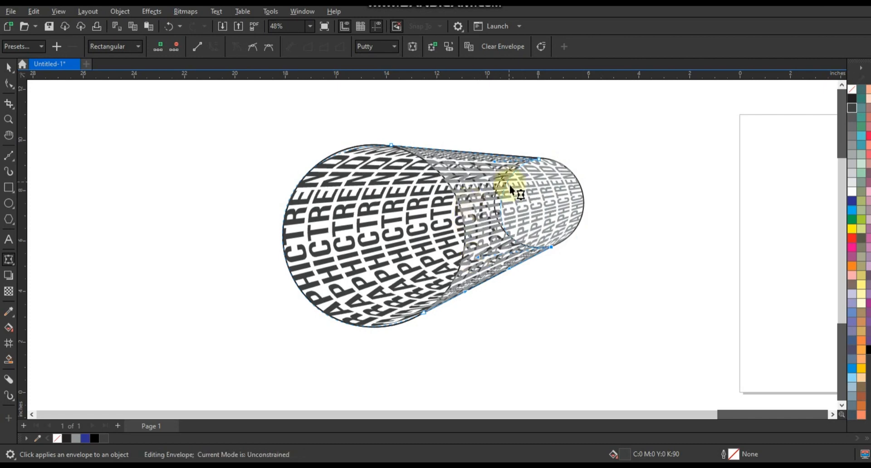
pyautogui.moveTo(494, 161); pyautogui.dragTo(477, 155)
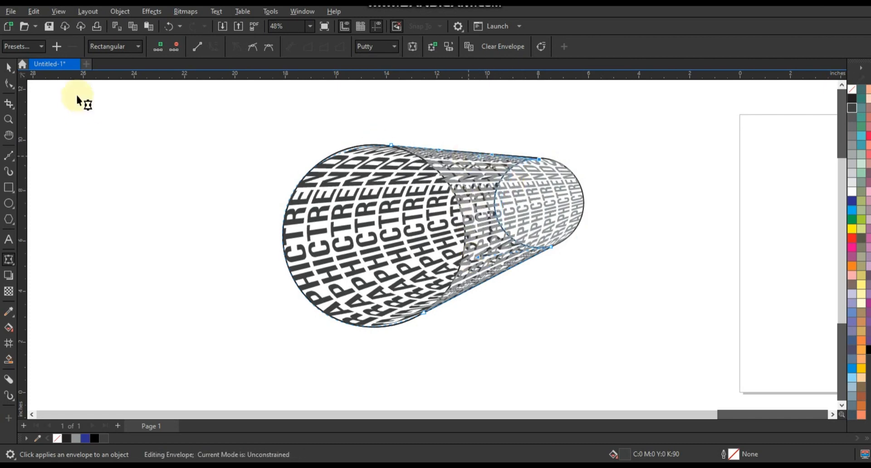
# Move the circle and tangent line guides away from the text and delete them
pyautogui.press('space')
pyautogui.moveTo(334, 317); pyautogui.dragTo(605, 342)
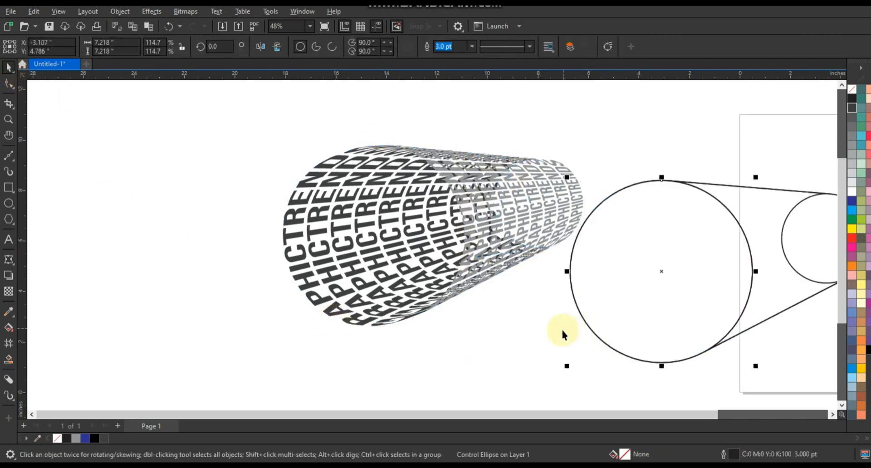
pyautogui.press('Delete')
# Draw a black background rectangle about 15.02 by 9.90 inches around the text cylinder and send it to the back
pyautogui.click(9, 187)
pyautogui.moveTo(248, 104); pyautogui.dragTo(628, 355)
pyautogui.click(868, 349)
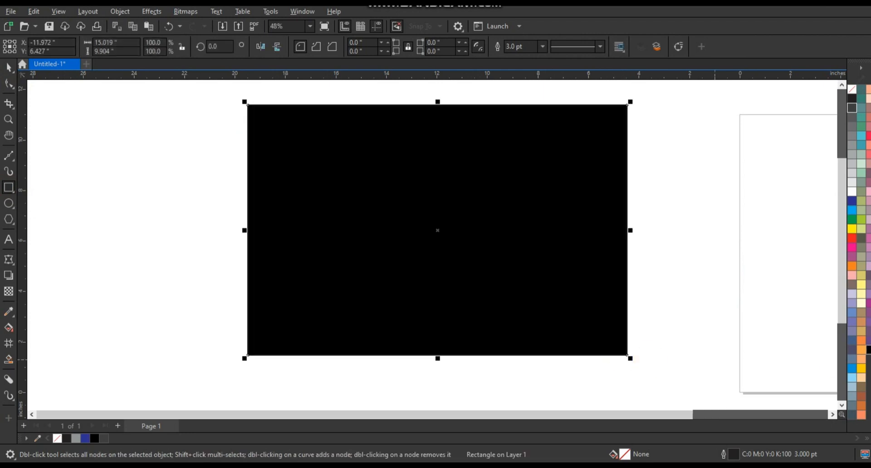
pyautogui.hotkey('shift', 'pagedown')
# Apply a linear fountain fill to the inner text, from dark gray deep inside to white at the outer front edge
pyautogui.click(430, 246)
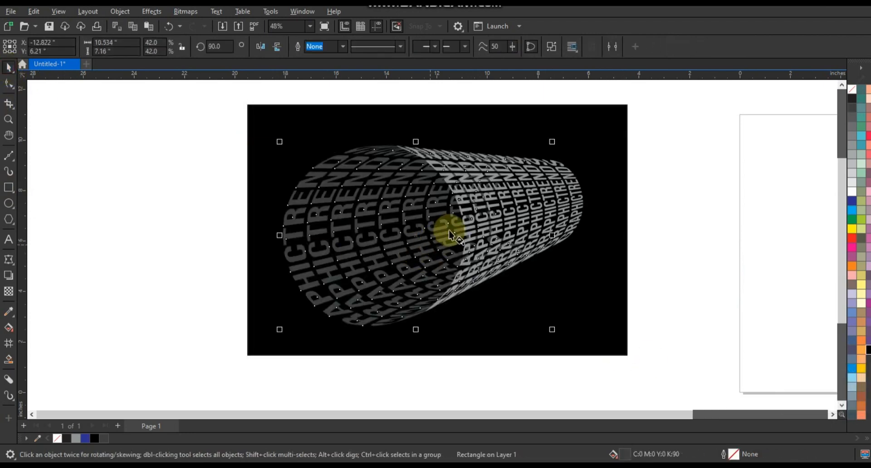
pyautogui.press('g')
pyautogui.moveTo(455, 224); pyautogui.dragTo(274, 258)
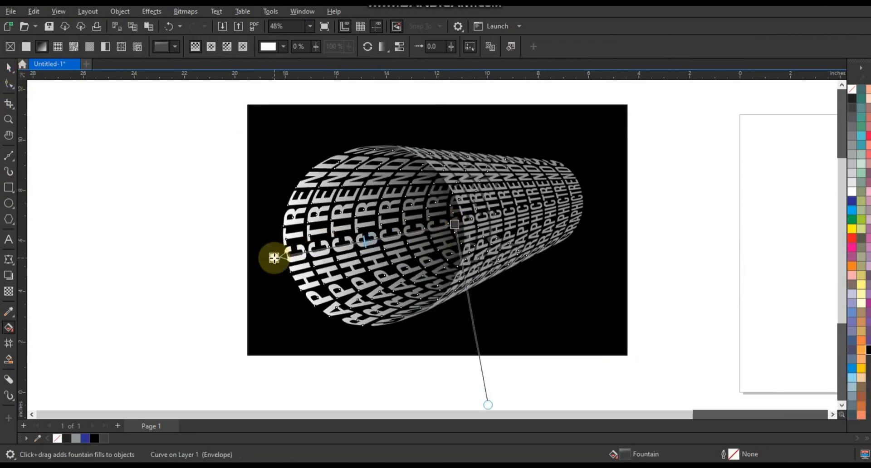
pyautogui.click(11, 67)
pyautogui.press('Escape')
# Give the outer text a linear fountain fill from dark blue at the rear end to light turquoise at the front
pyautogui.click(467, 189)
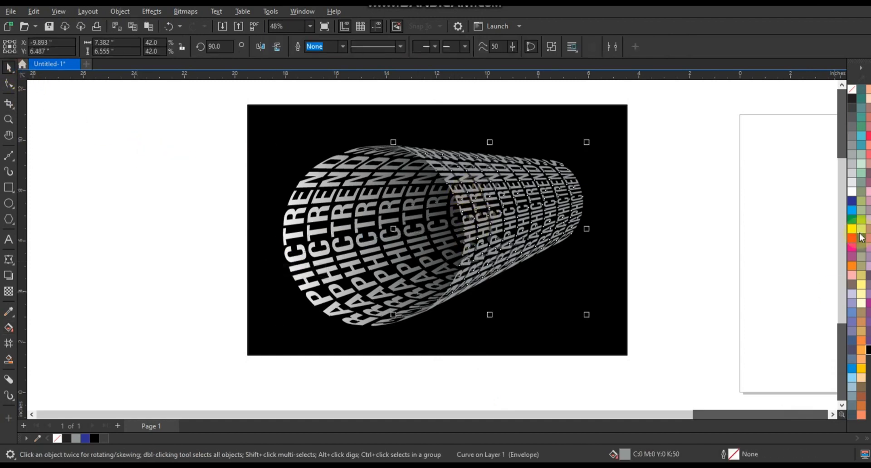
pyautogui.click(852, 201)
pyautogui.click(9, 327)
pyautogui.click(160, 47)
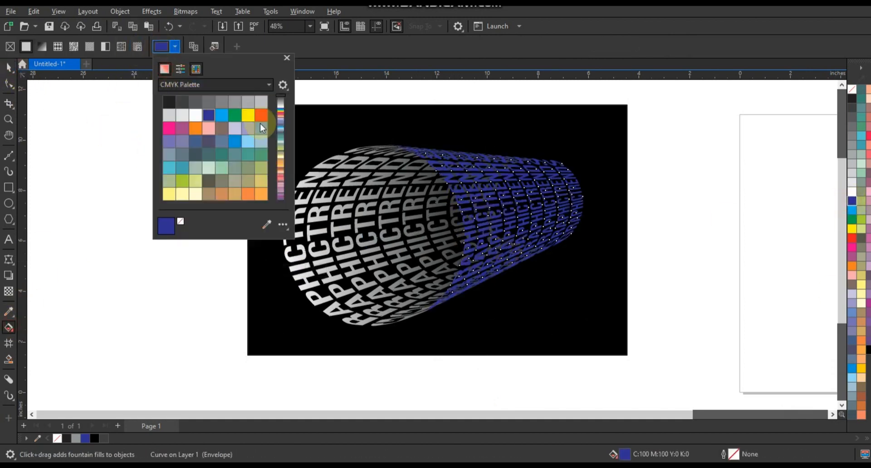
pyautogui.click(164, 67)
pyautogui.click(229, 129)
pyautogui.moveTo(577, 206); pyautogui.dragTo(465, 210)
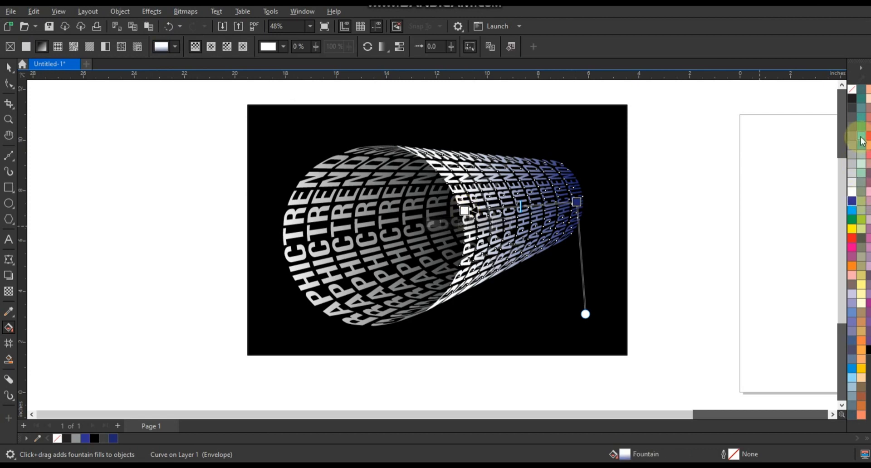
pyautogui.moveTo(860, 136); pyautogui.dragTo(439, 211)
pyautogui.moveTo(576, 202); pyautogui.dragTo(580, 200)
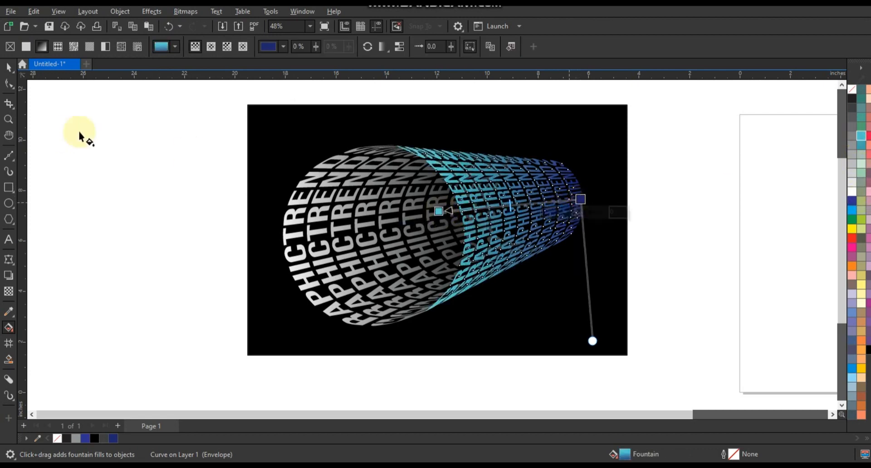
# Enlarge the black background rectangle proportionally from its center to leave more margin around the text cylinder
pyautogui.click(9, 68)
pyautogui.click(107, 157)
pyautogui.click(474, 333)
pyautogui.keyDown('shift'); pyautogui.moveTo(630, 357); pyautogui.dragTo(656, 383); pyautogui.keyUp('shift')
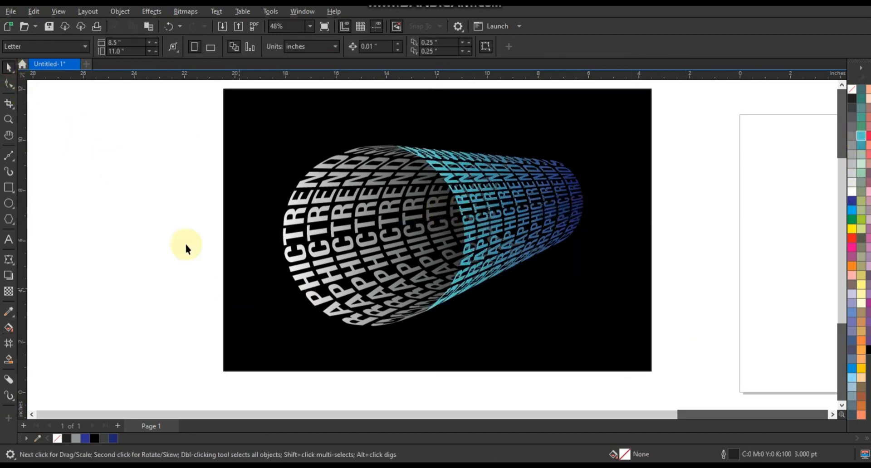
# Examine the finished text cylinder up close and select its inner gray text
pyautogui.click(9, 120)
pyautogui.moveTo(560, 301); pyautogui.dragTo(653, 337)
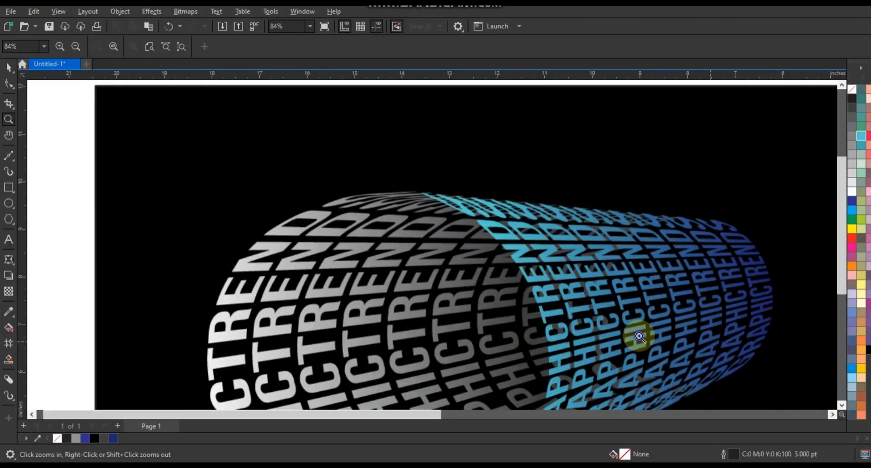
pyautogui.rightClick(638, 336)
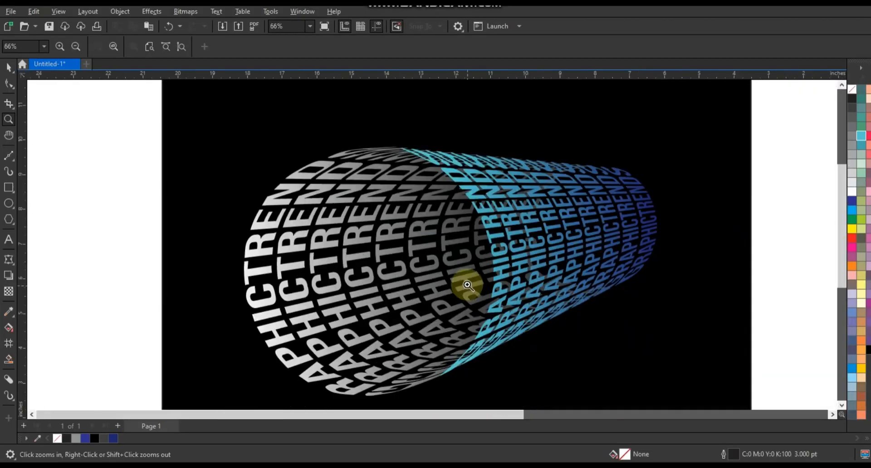
pyautogui.click(326, 234)
pyautogui.click(380, 355)
pyautogui.scroll(-1, 301, 250)
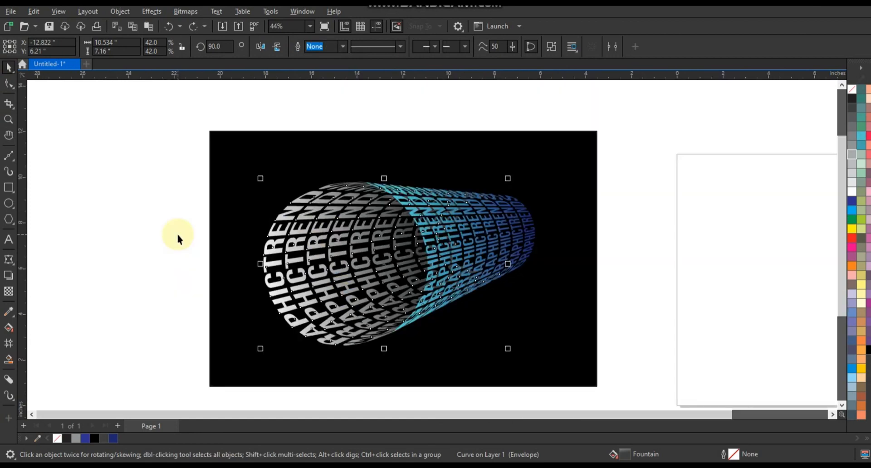